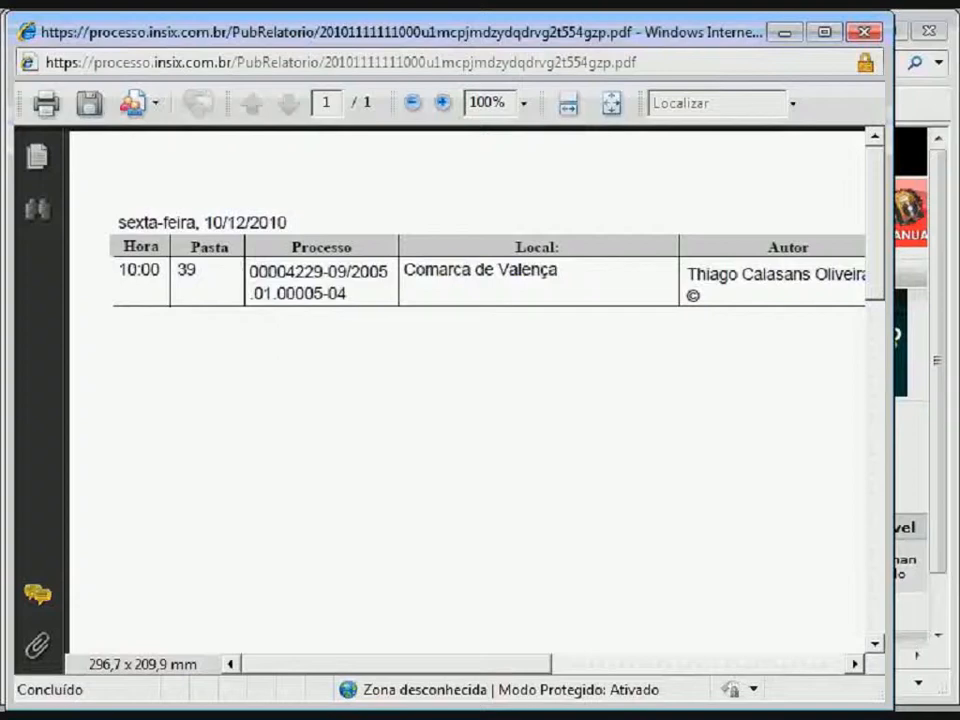
Step: Check the remaining columns of the agenda report, close the report and go to the processes section
scroll(465, 390, right, 10)
scroll(465, 390, right, 1)
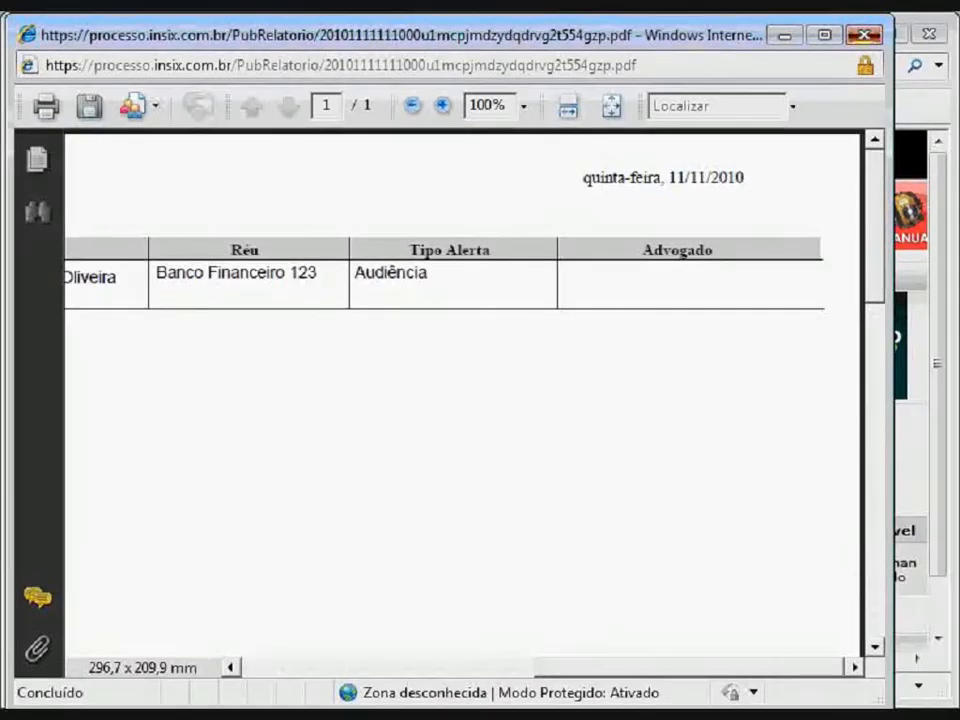
click(862, 32)
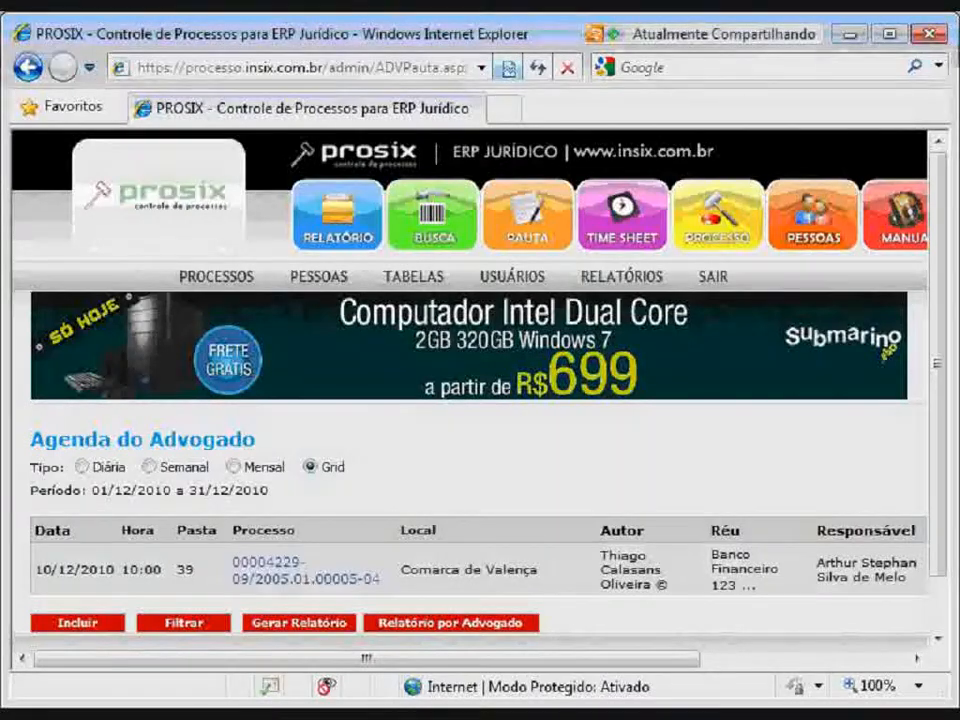
click(711, 220)
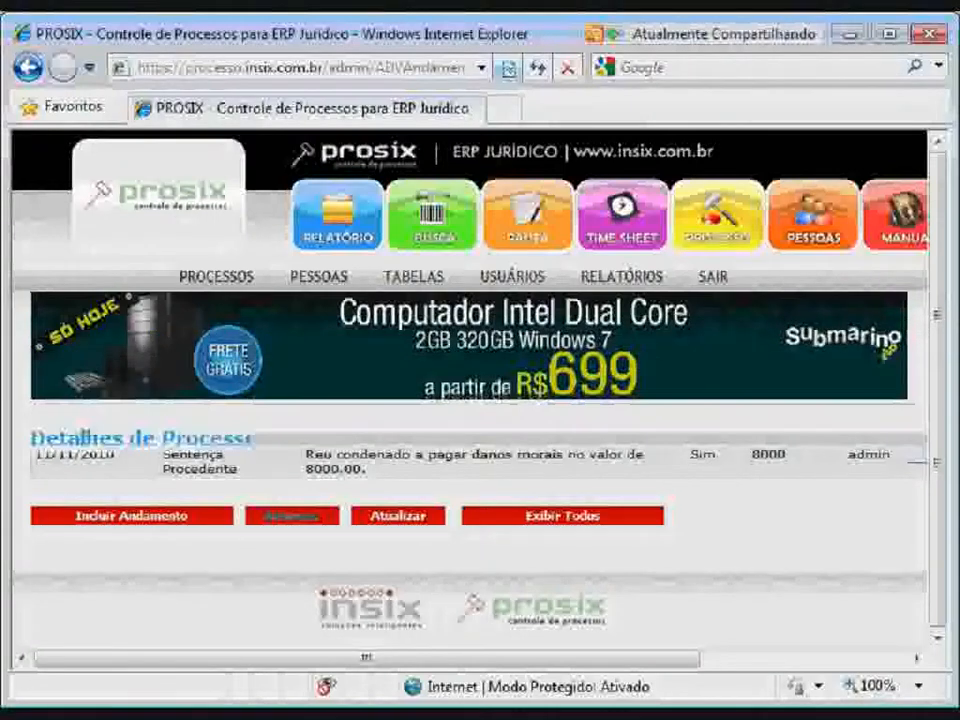
Step: Open the process documents filter and search for the keyword or title "Ata de Audiência"
mouse_move(216, 276)
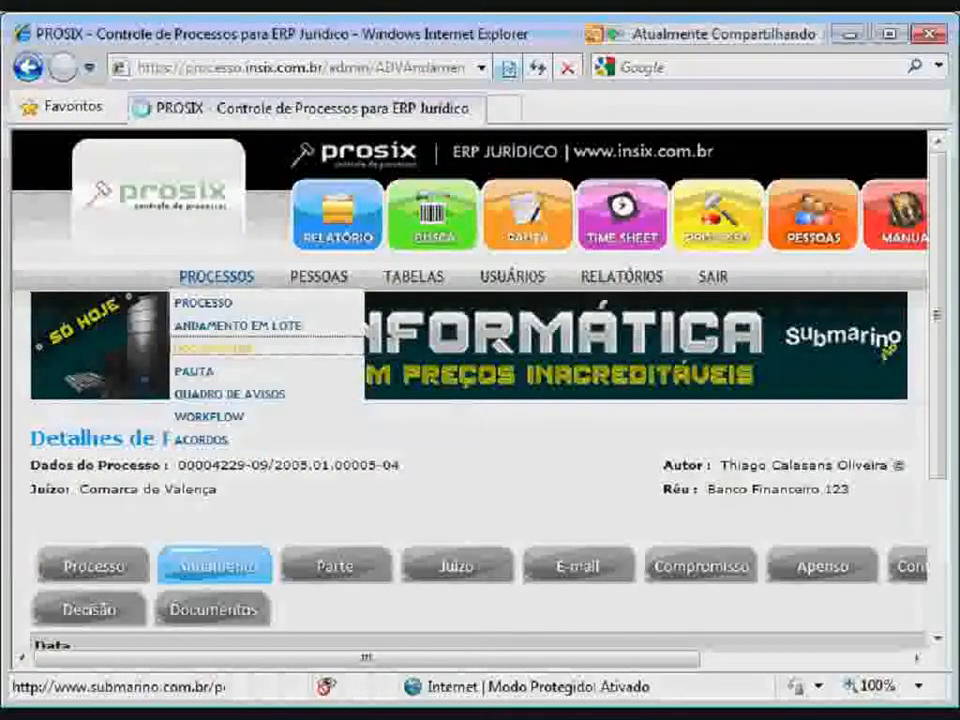
click(213, 349)
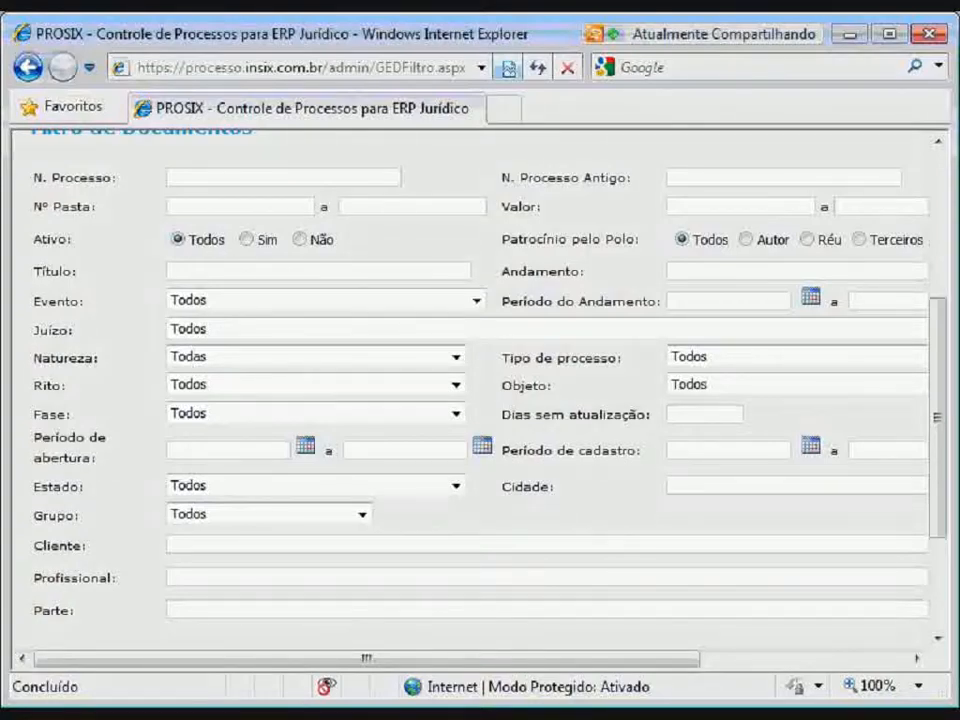
scroll(480, 400, up, 2)
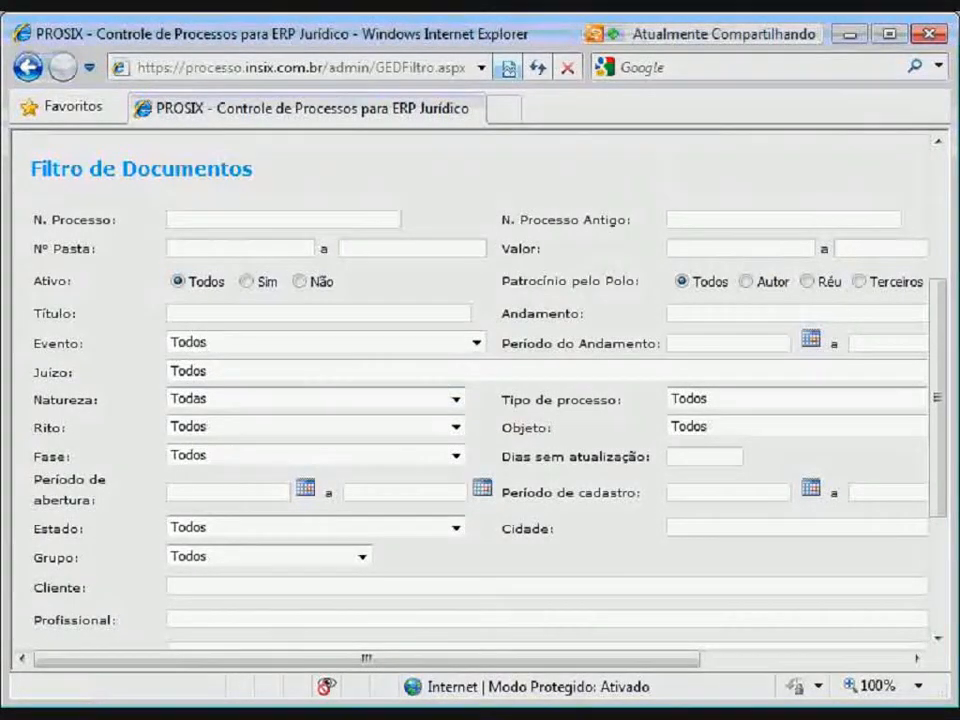
scroll(480, 400, down, 3)
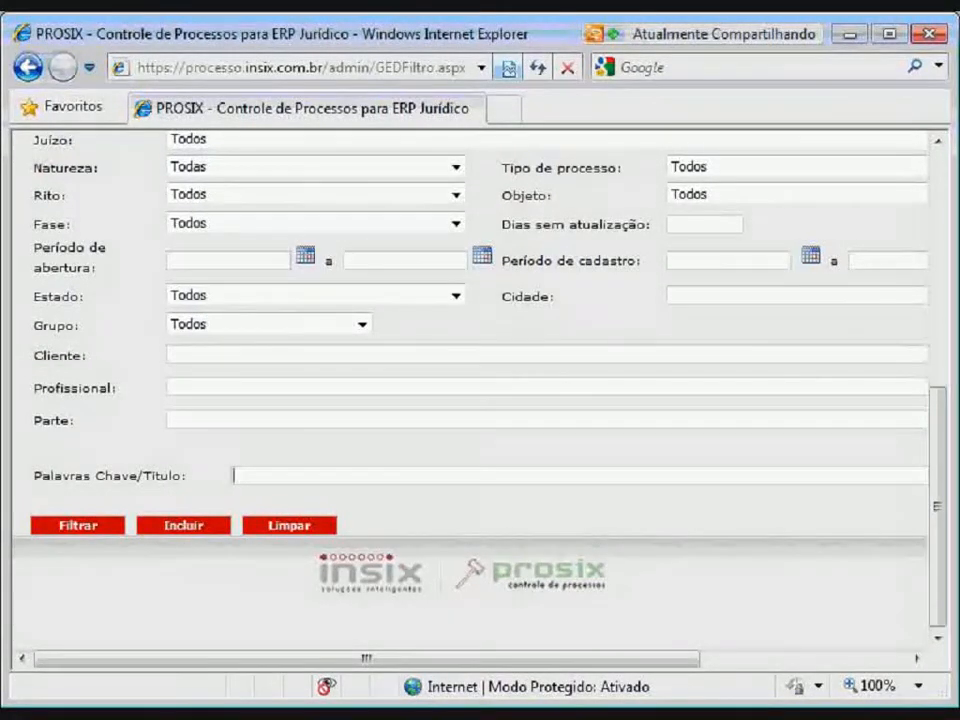
click(300, 476)
text(Ata de Audiência)
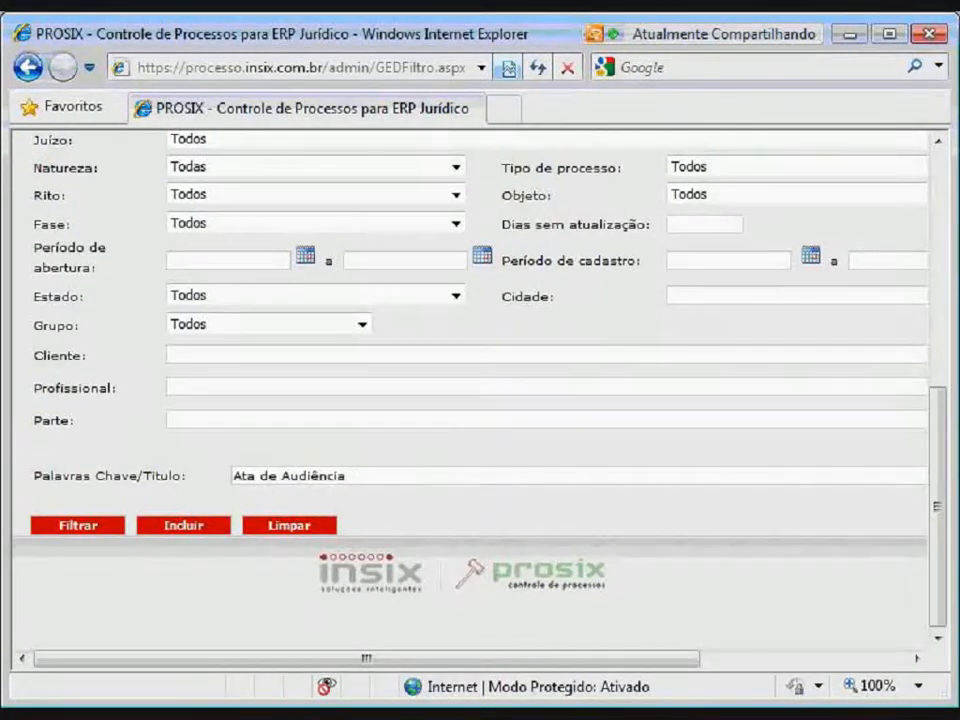
key(Return)
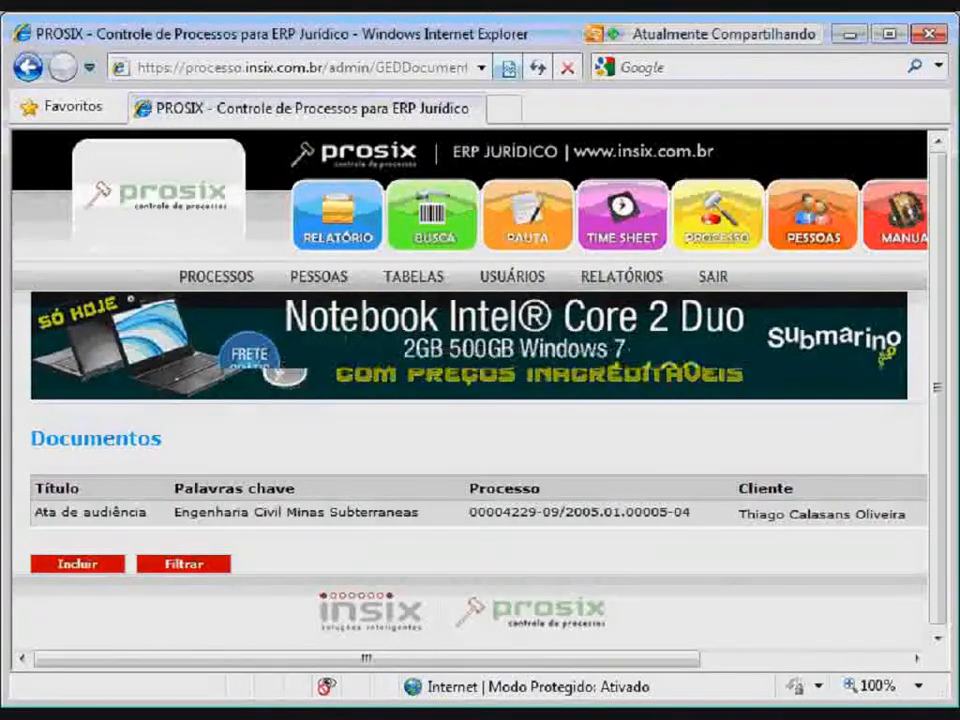
Step: Search the documents again with the keyword "Subterraneas" and open the file of the first result
double_click(374, 512)
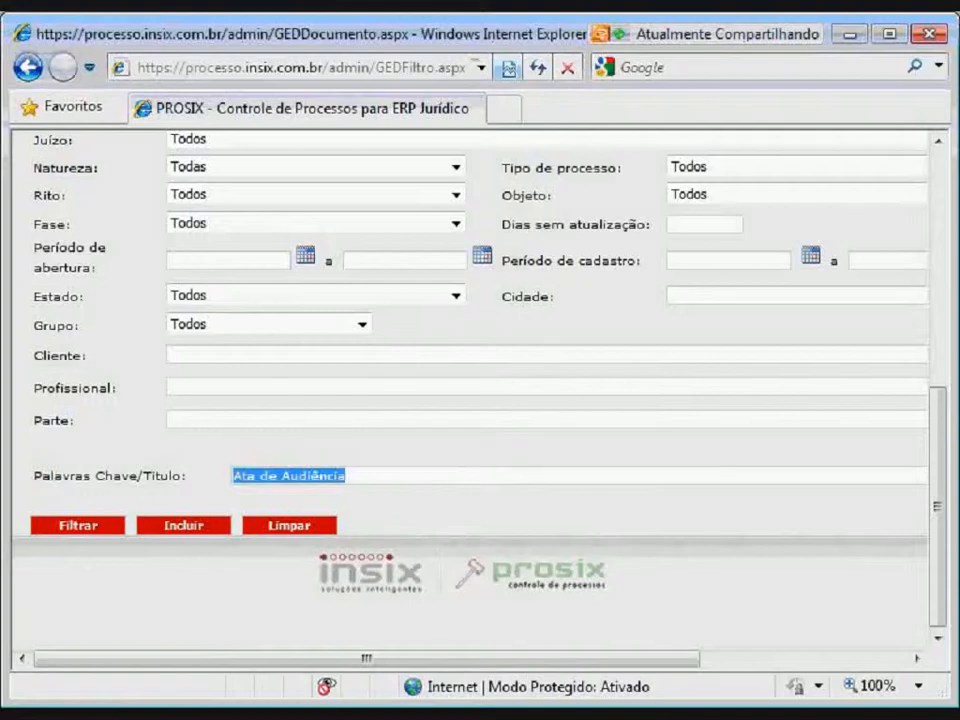
text(Subterraneas)
key(Return)
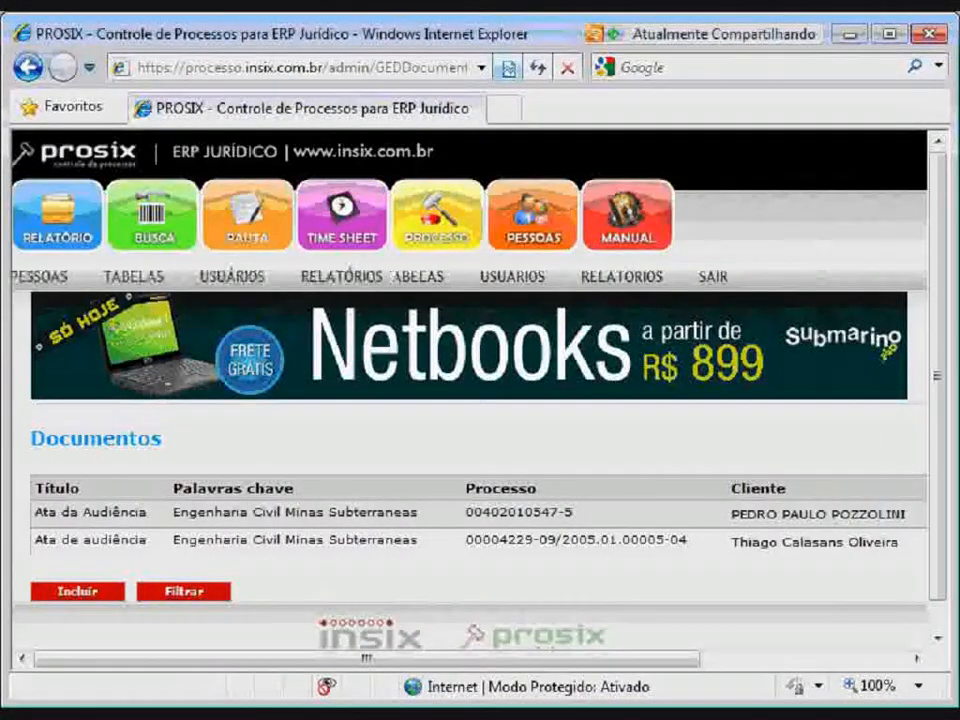
click(701, 514)
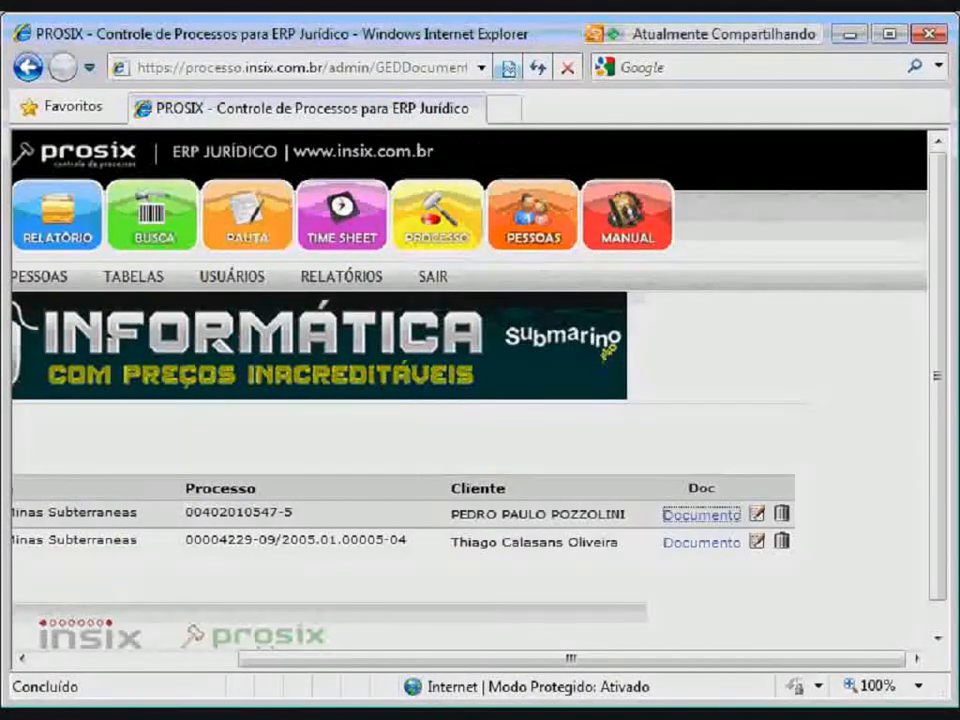
drag(571, 658, 366, 658)
Step: Open the people timesheet list and start a new timesheet entry
mouse_move(216, 277)
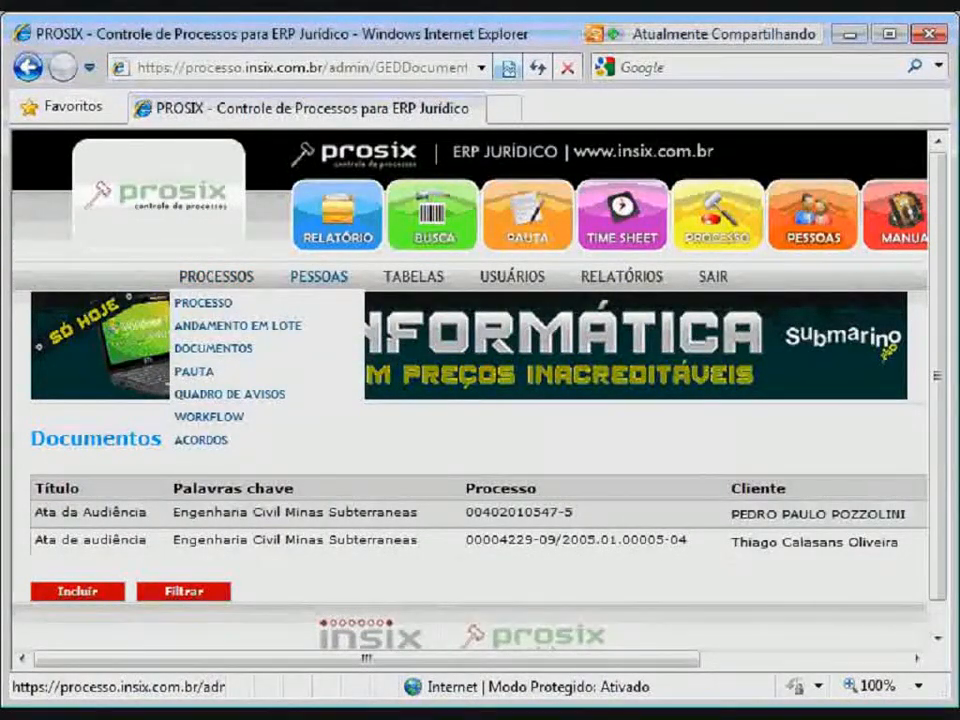
mouse_move(318, 276)
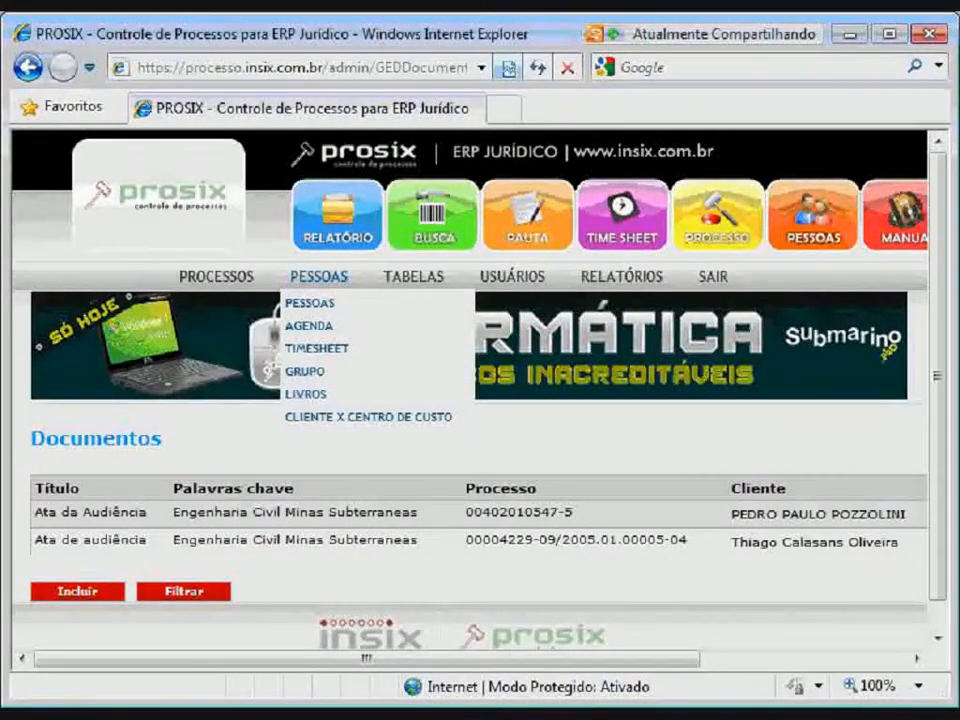
click(317, 348)
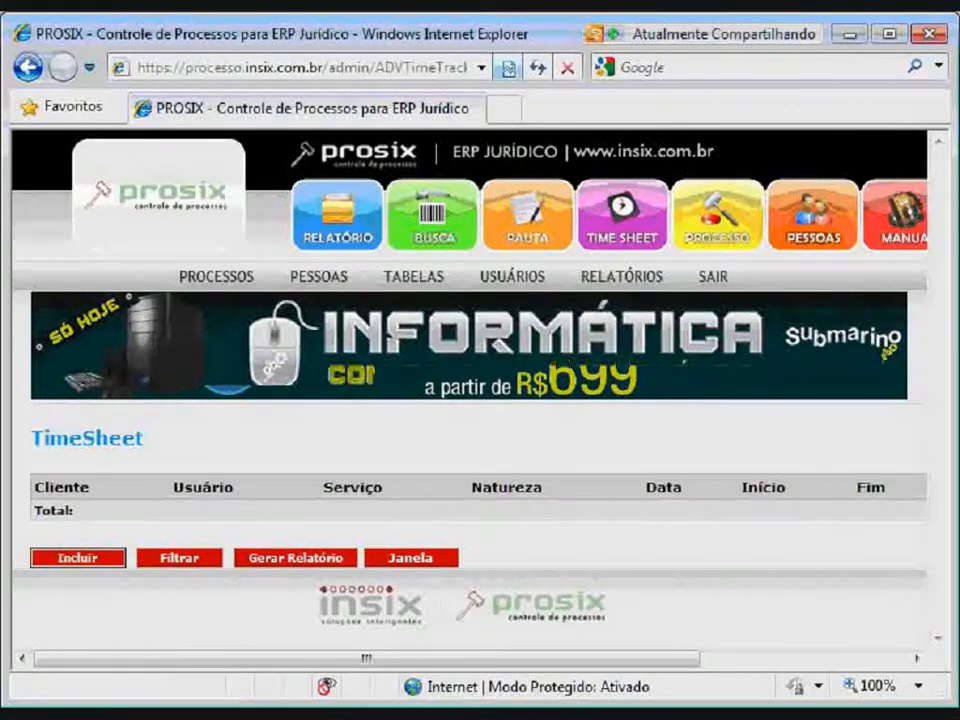
click(78, 557)
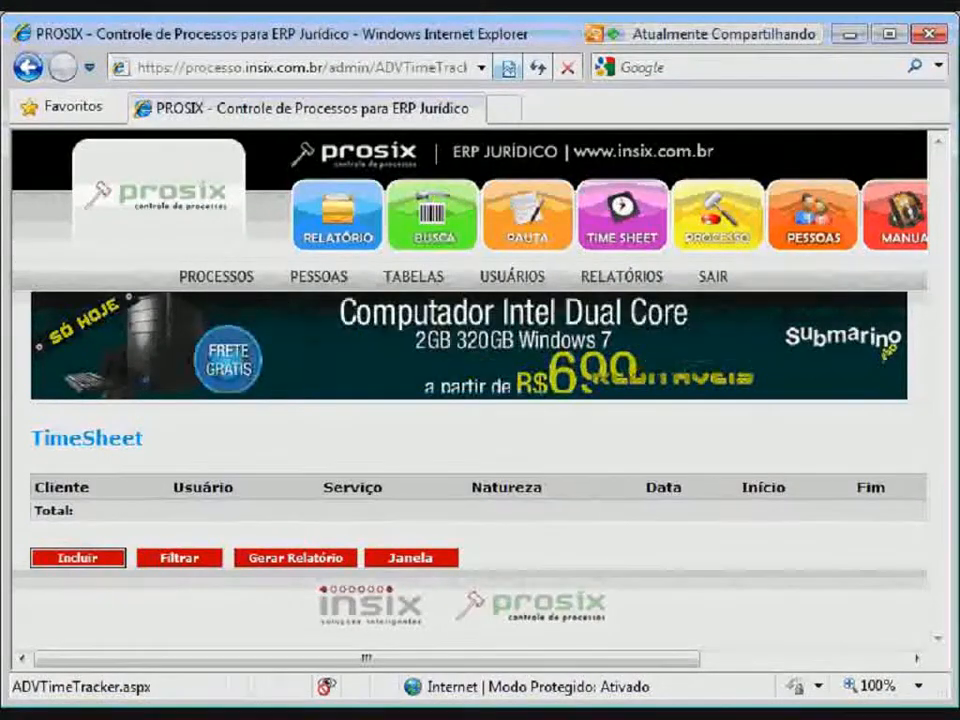
click(78, 558)
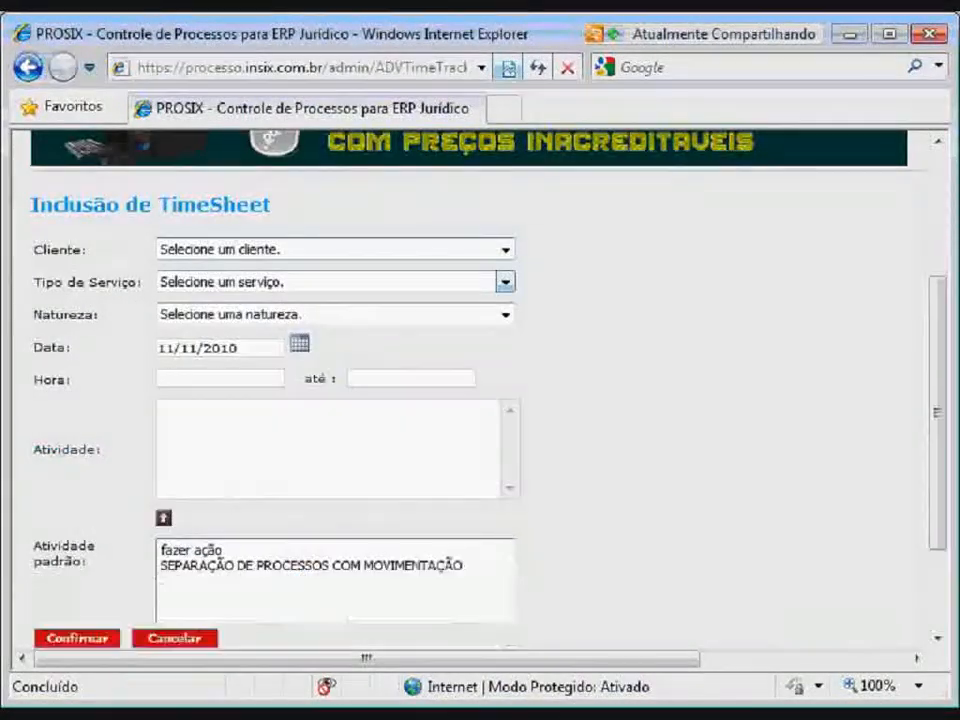
Step: Choose the client for the timesheet entry, with Contencioso as service type and Trabalhista as nature
click(505, 282)
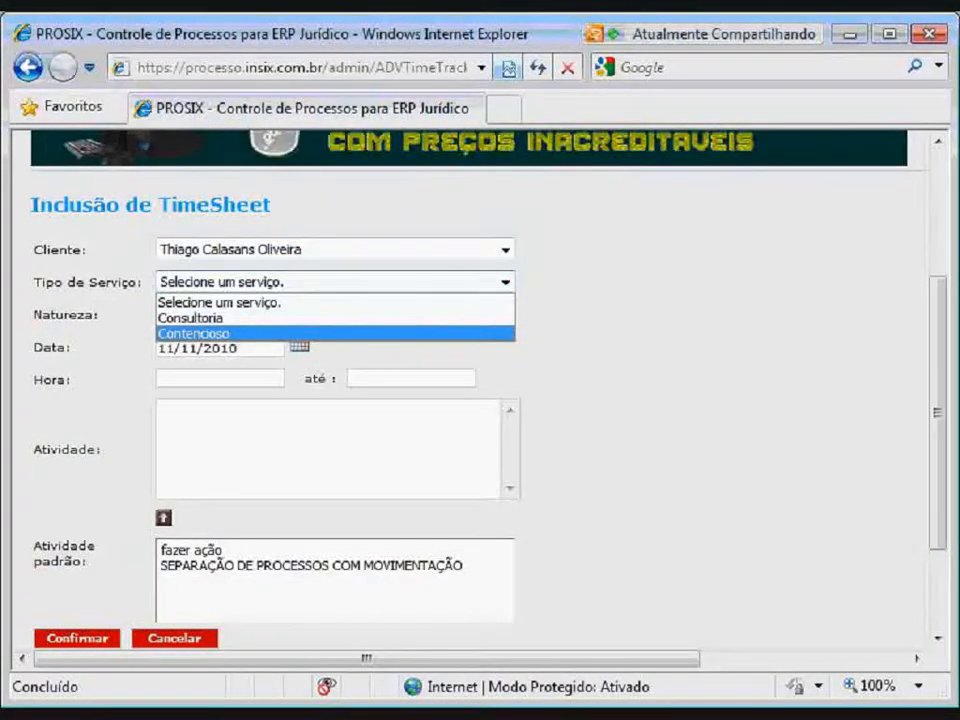
click(470, 334)
click(505, 315)
click(460, 522)
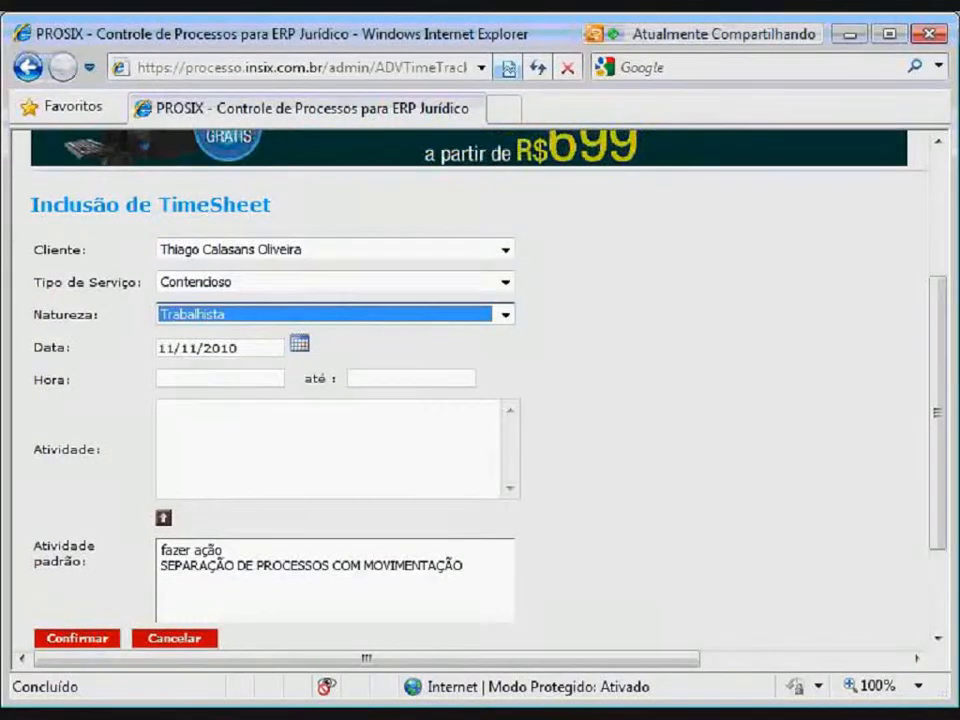
Step: Set the timesheet entry's hours from 10:00 to 12:00 and describe the activity as "Audiencia"
click(215, 379)
text(10:0)
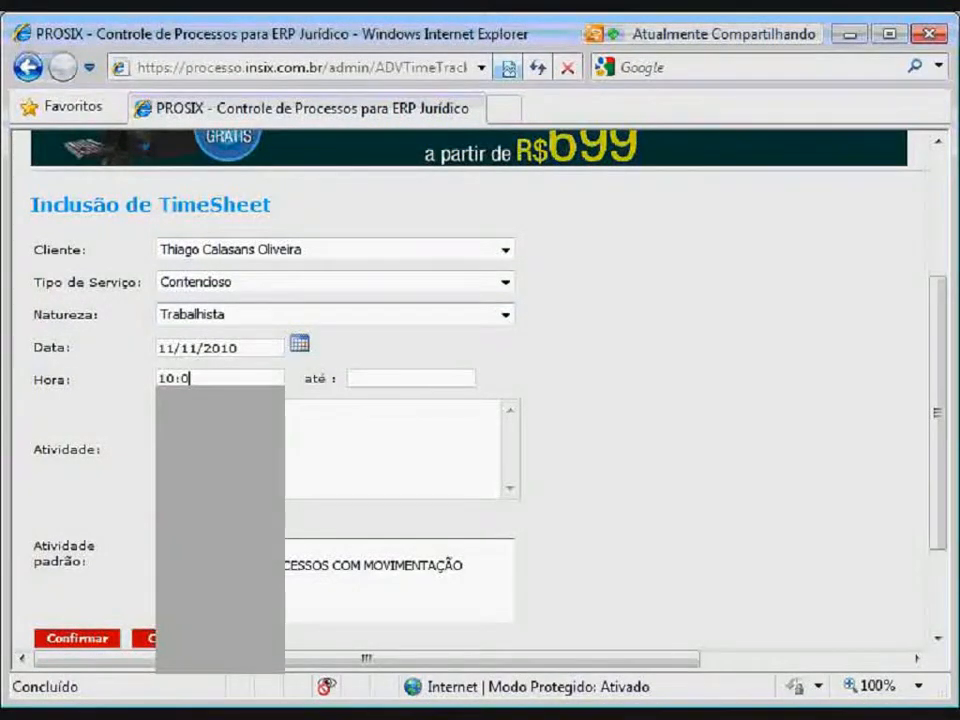
text(12:00)
key(Tab)
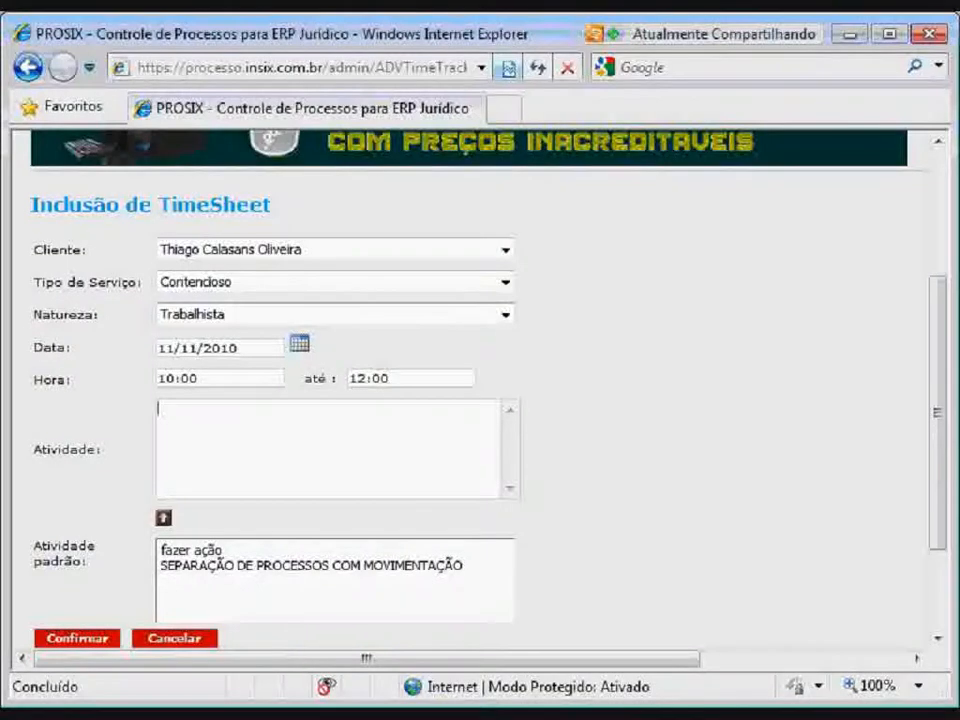
text(Audiencia de)
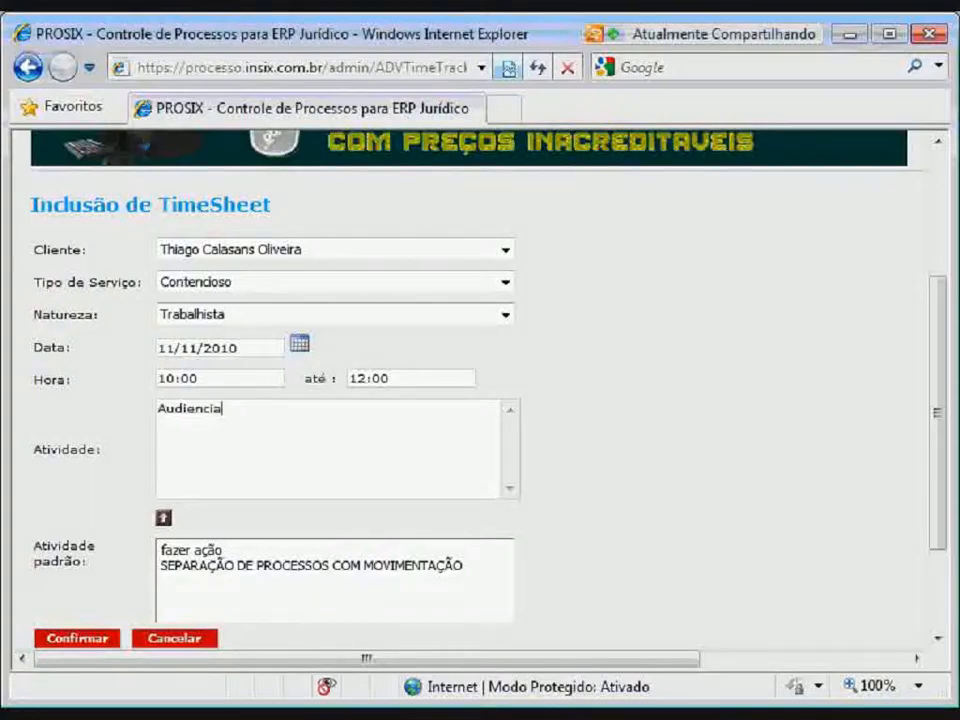
Step: Leave the timesheet form and open the database backup page
scroll(470, 400, up, 3)
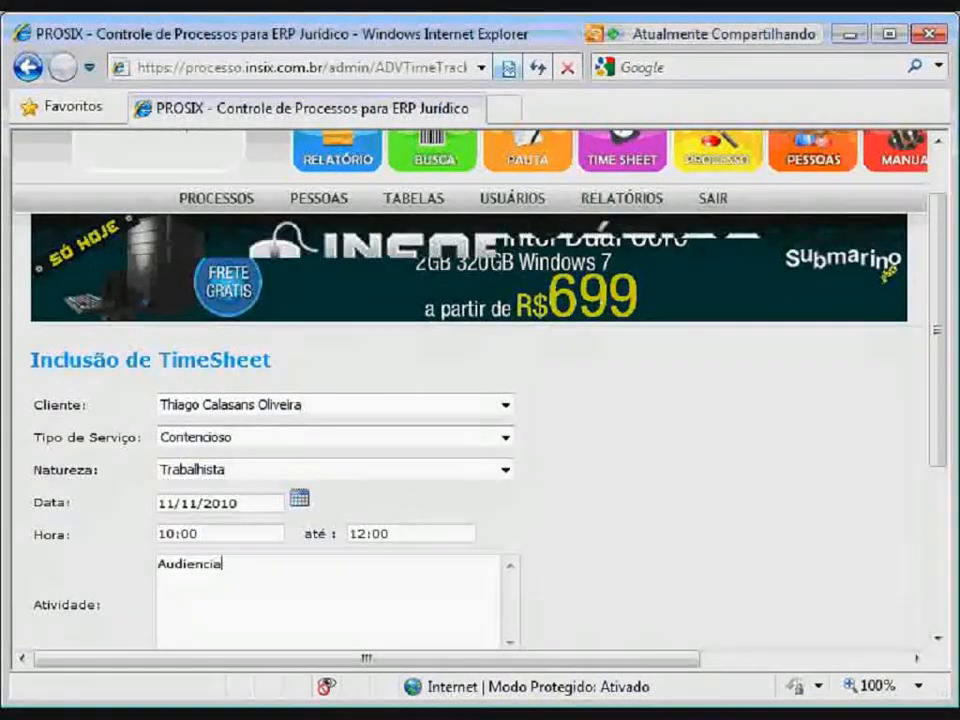
mouse_move(512, 198)
click(497, 224)
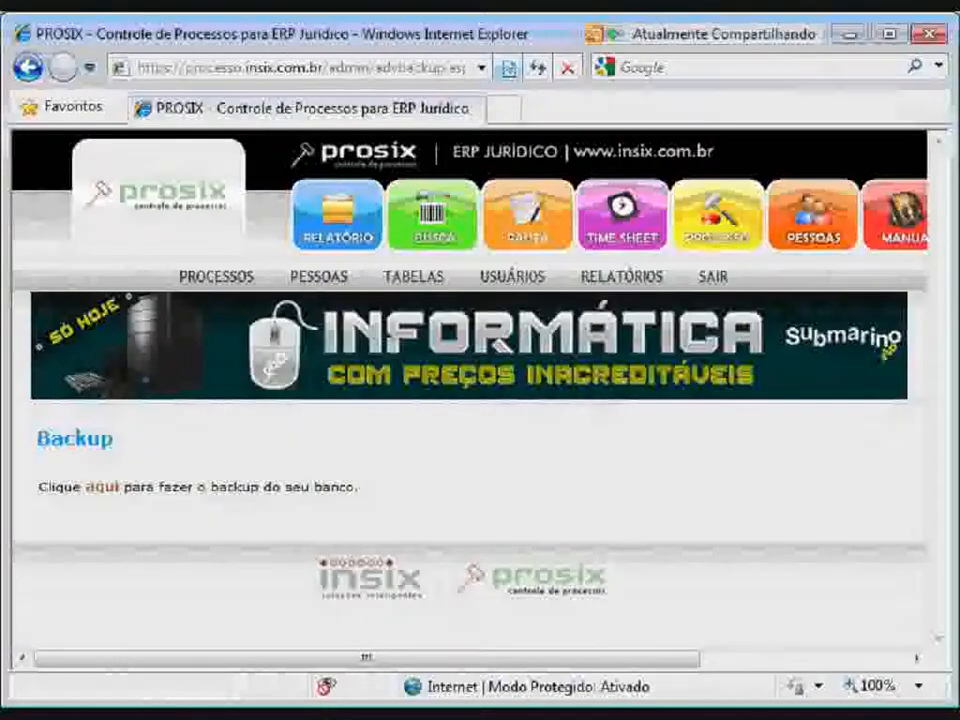
Step: Open the process report filter and set the Cliente filter to the suggested client's full name
mouse_move(622, 277)
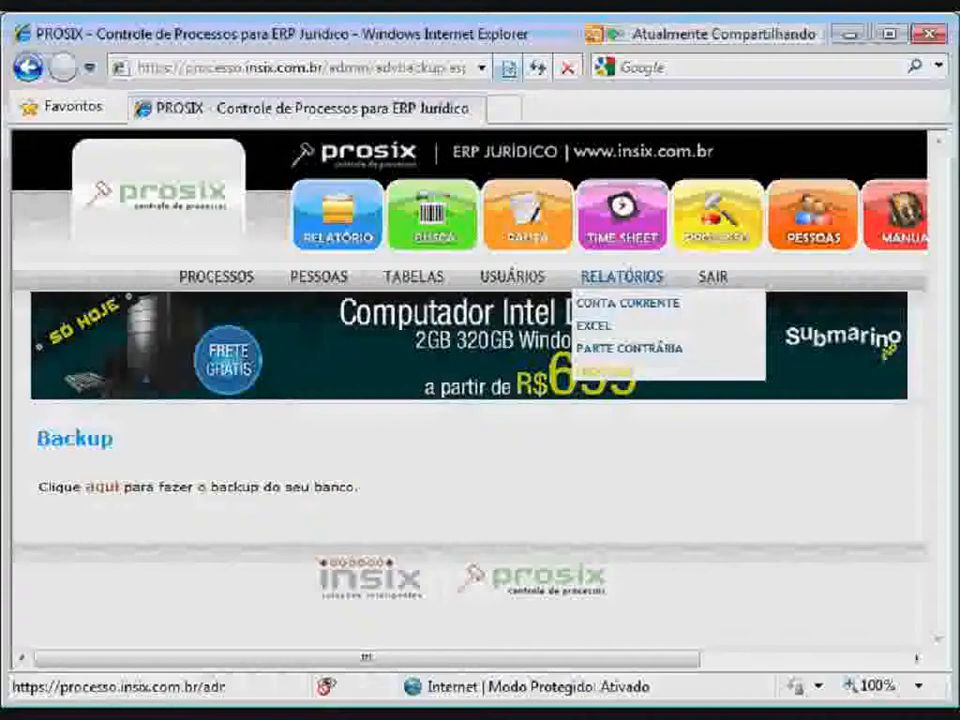
click(605, 371)
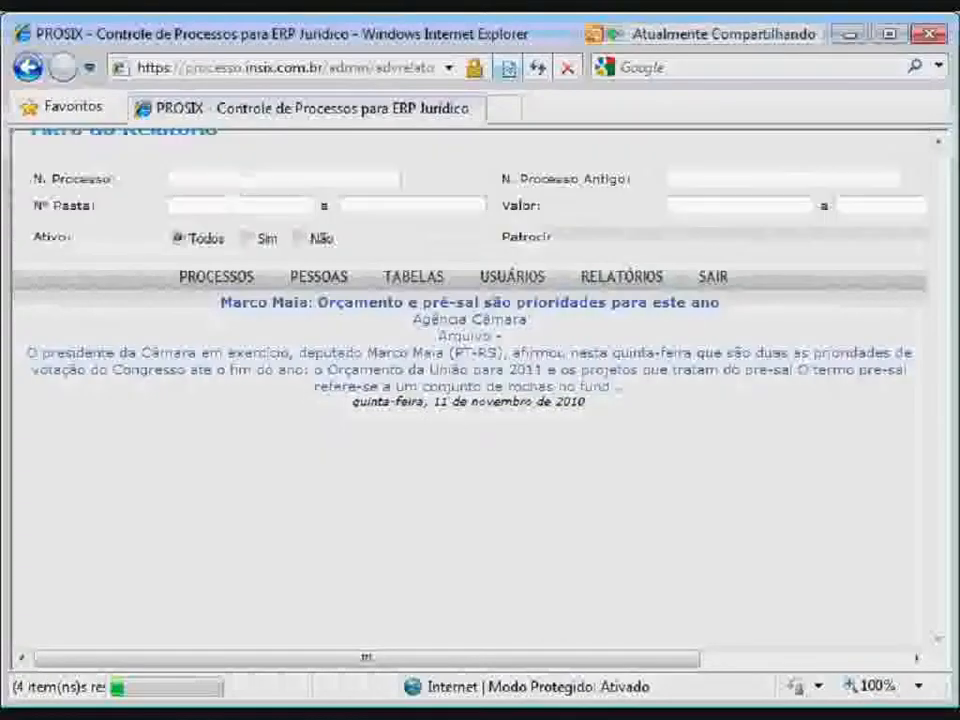
scroll(480, 400, down, 5)
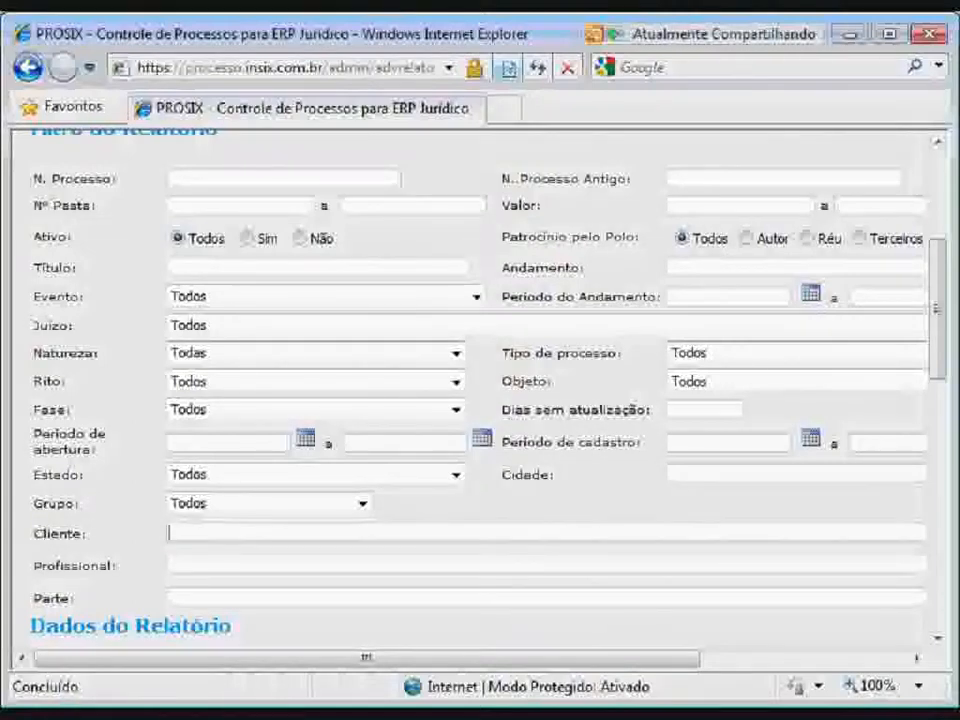
text(thiago)
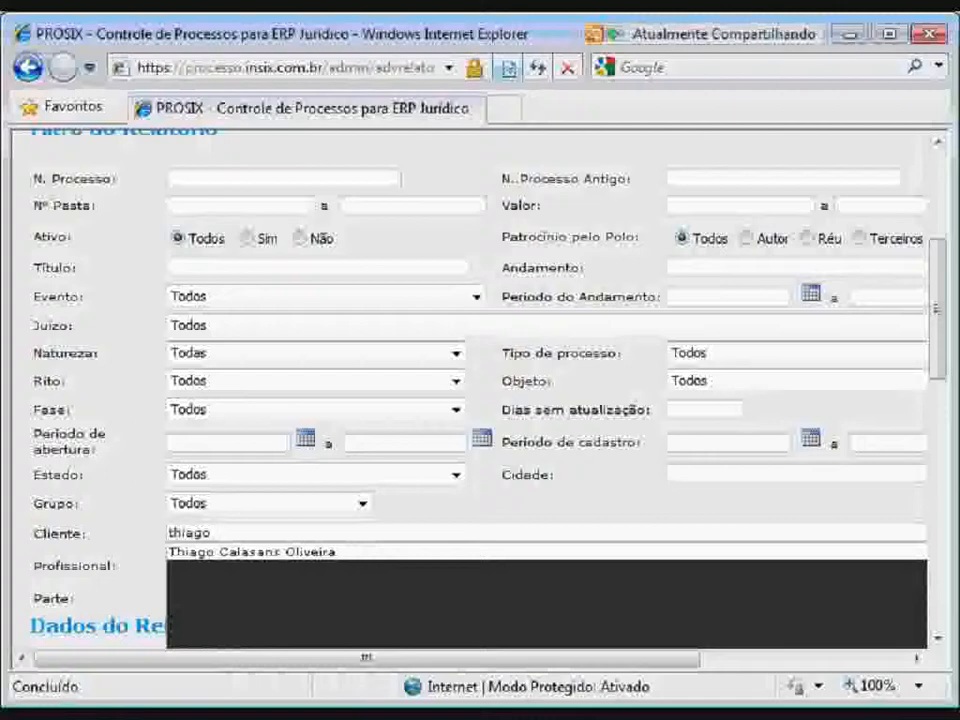
key(Down)
key(Return)
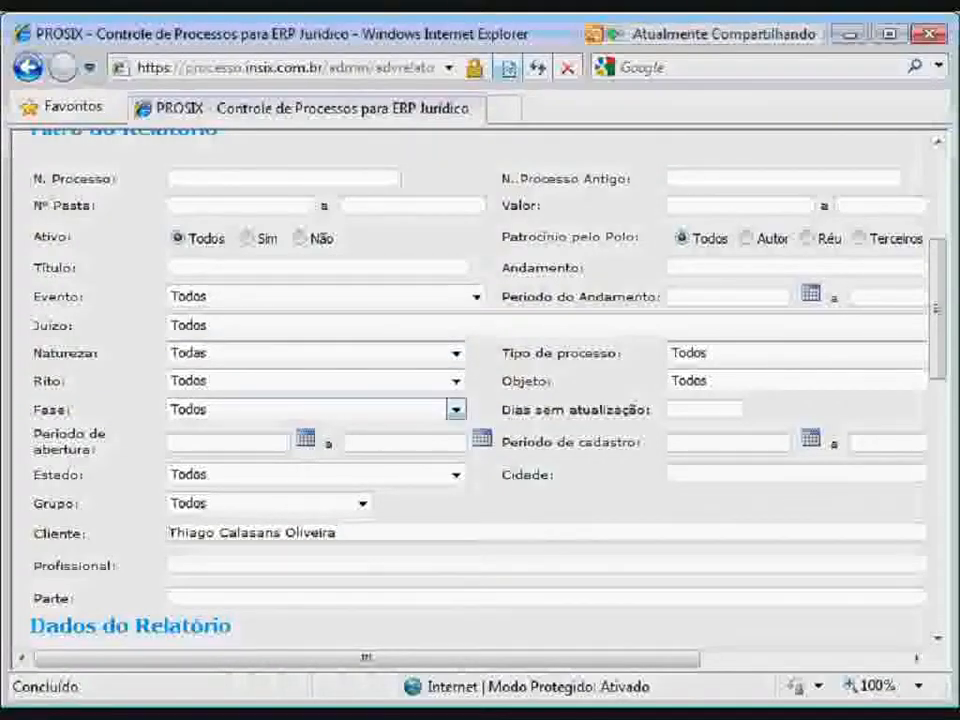
click(169, 532)
Step: Exclude Critério Avaliação, Valor Sentença Lig, Provisionamento, Tipo Avaliação and Pedido from the report data
scroll(480, 400, down, 3)
scroll(480, 400, down, 2)
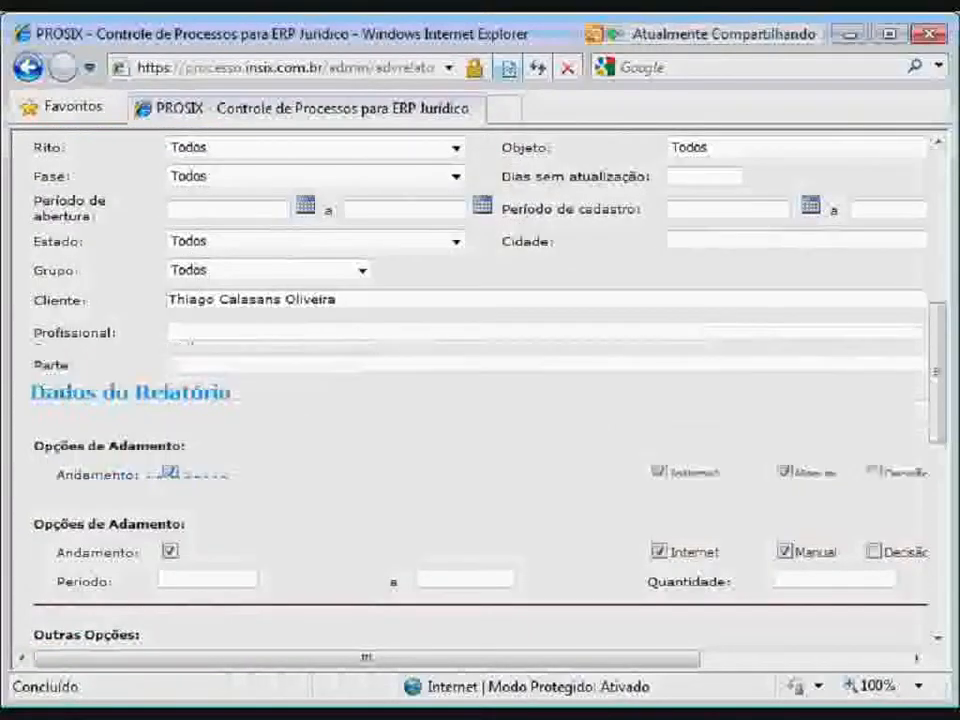
scroll(480, 400, down, 5)
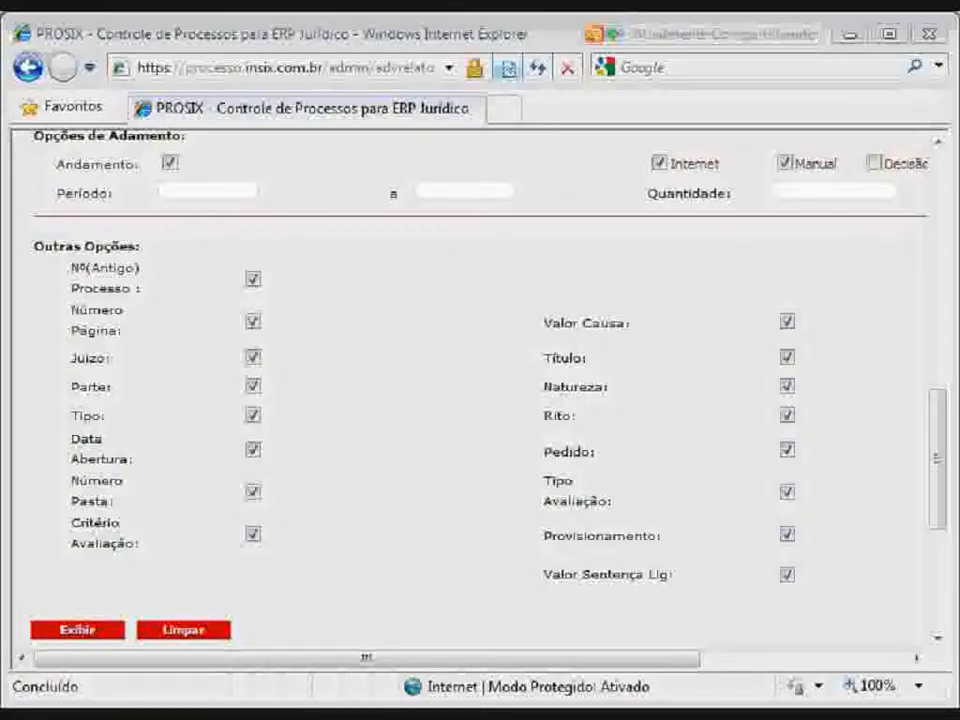
click(253, 534)
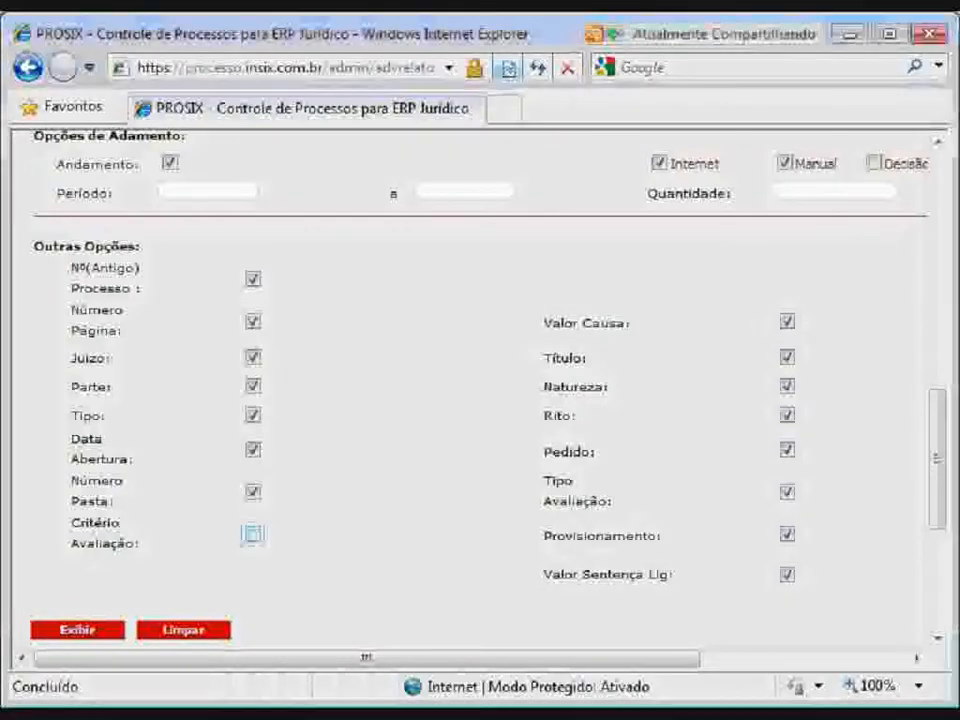
click(787, 574)
click(787, 491)
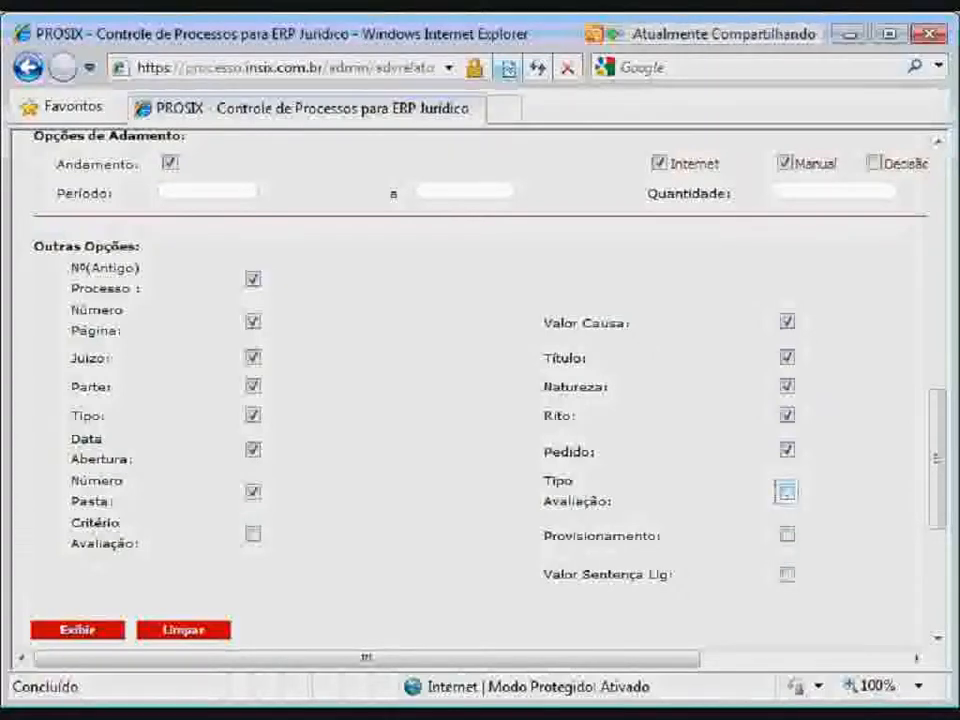
click(787, 450)
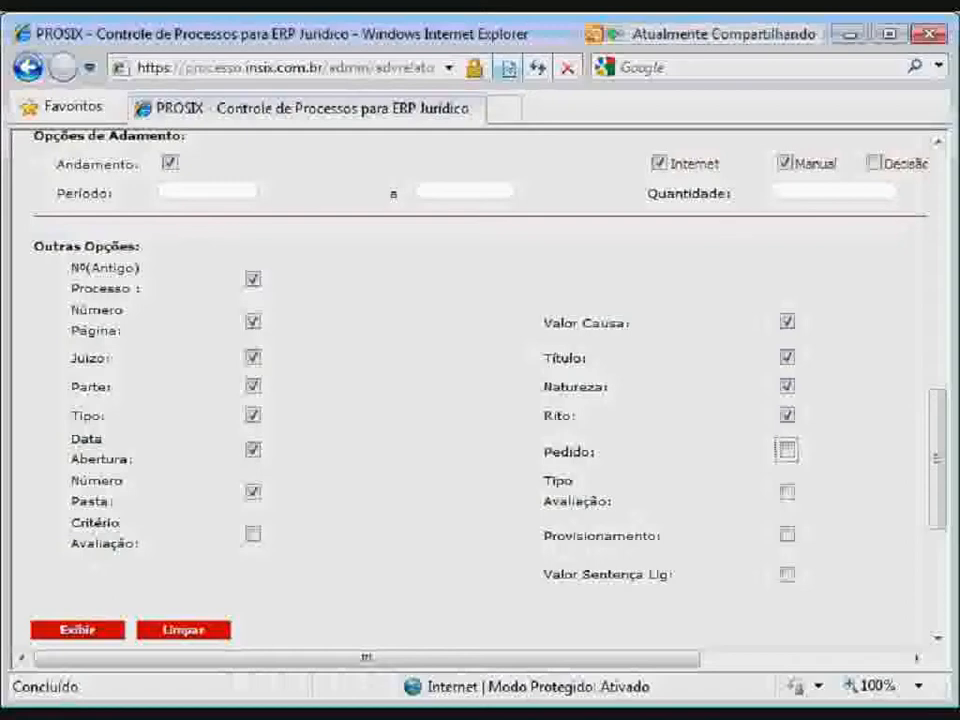
Step: Exclude Data Abertura, Número Pasta, Tipo and Rito from the report data, and display the report
click(253, 449)
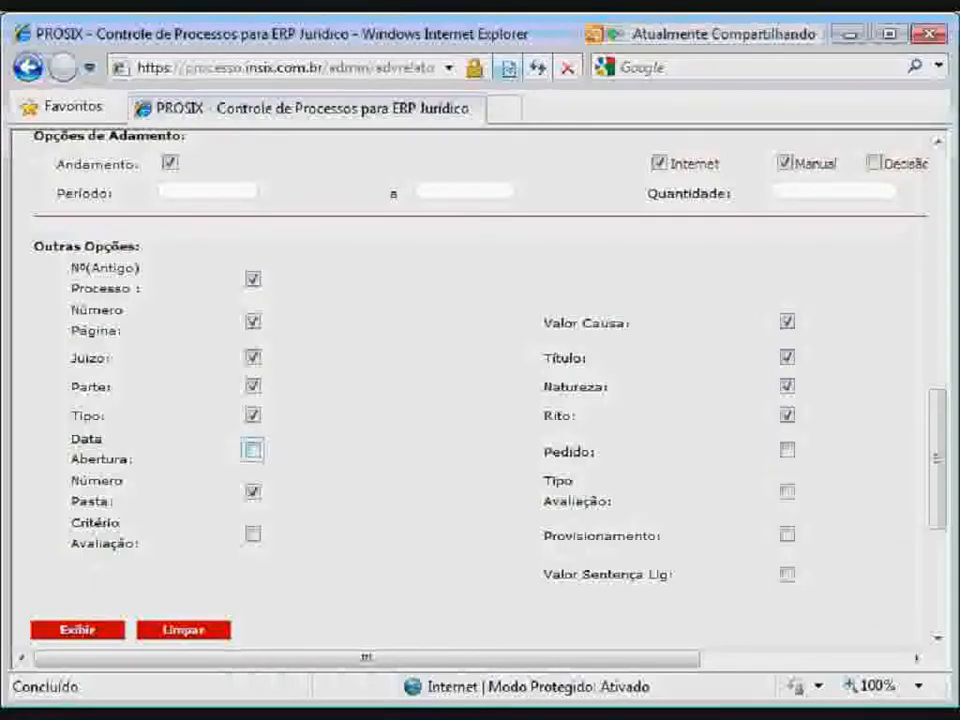
click(253, 491)
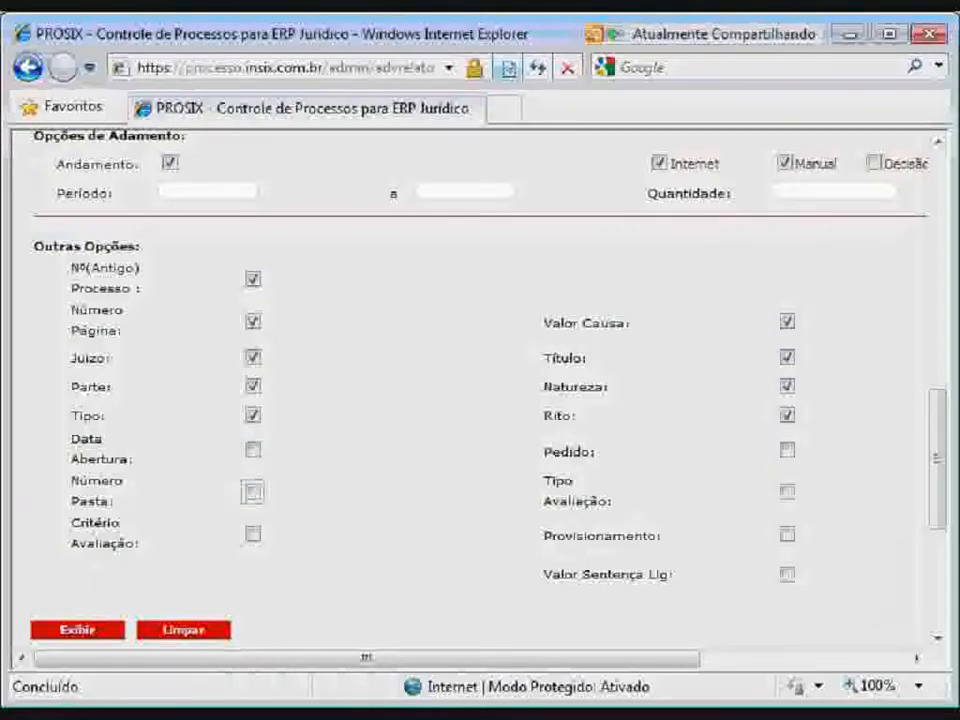
click(253, 414)
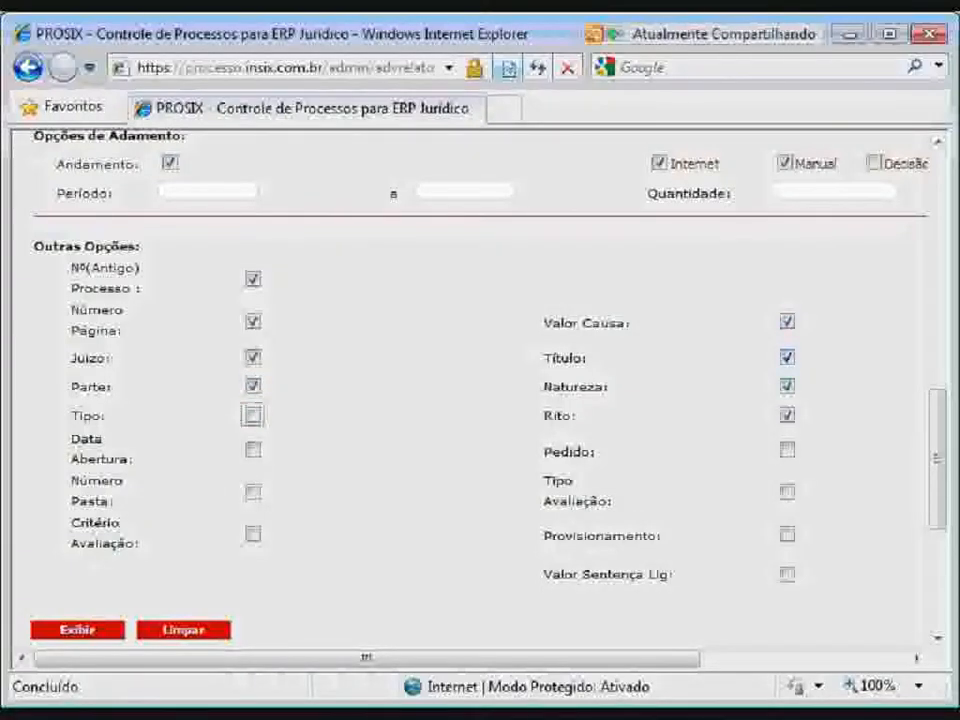
click(787, 414)
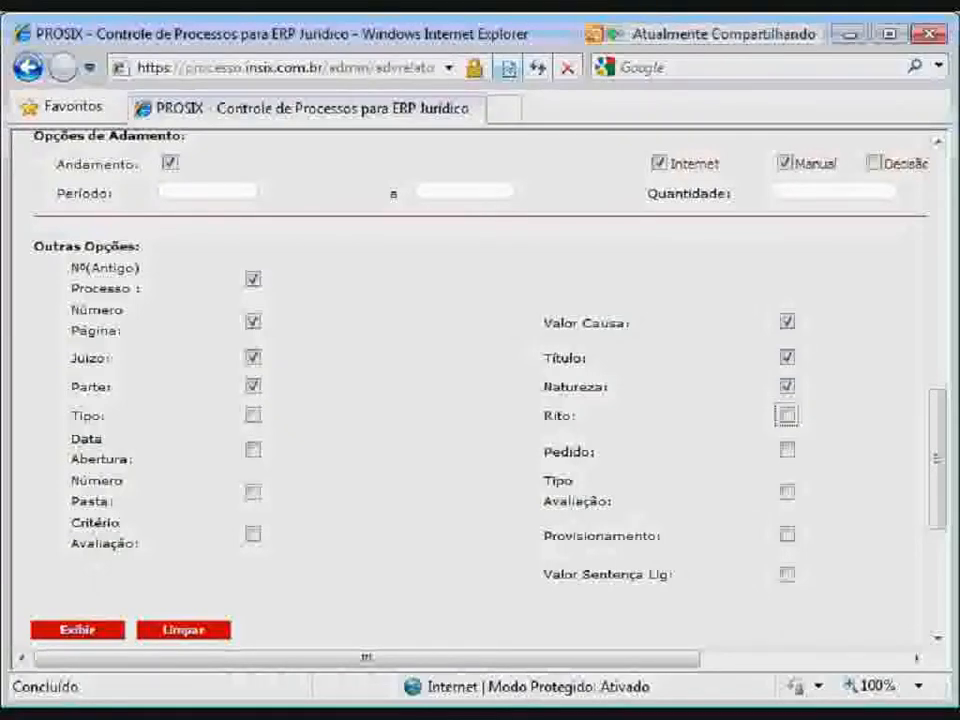
scroll(480, 400, down, 5)
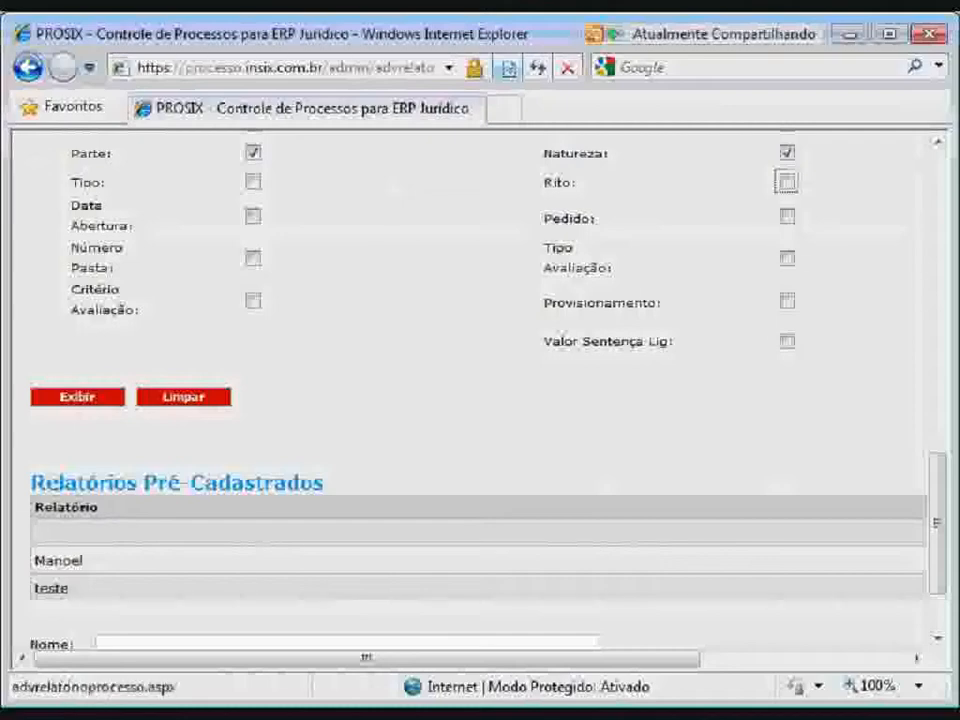
click(77, 397)
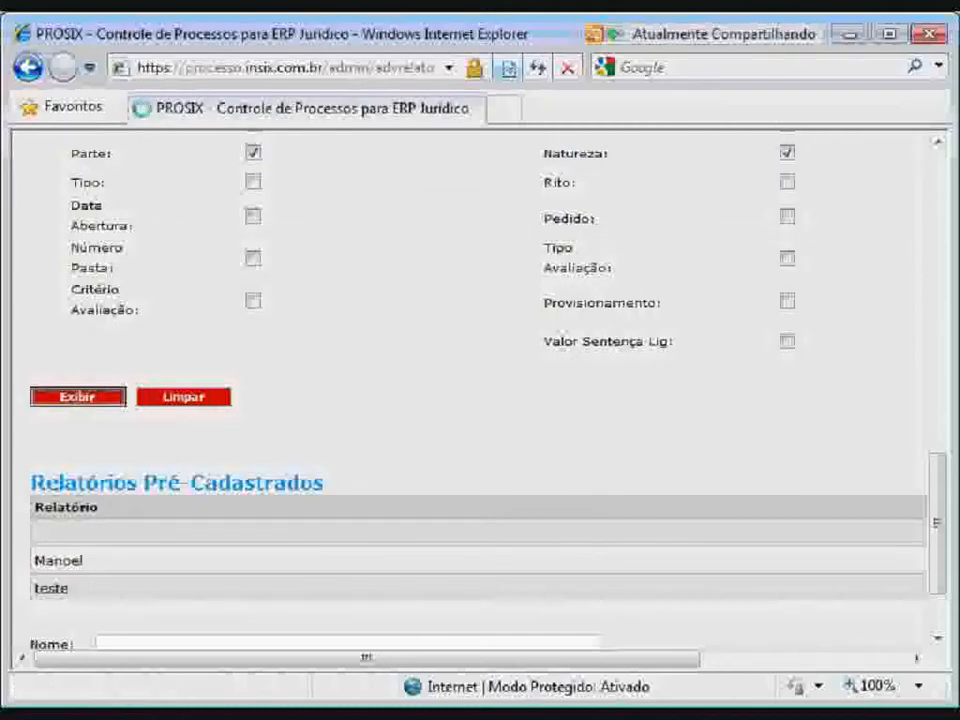